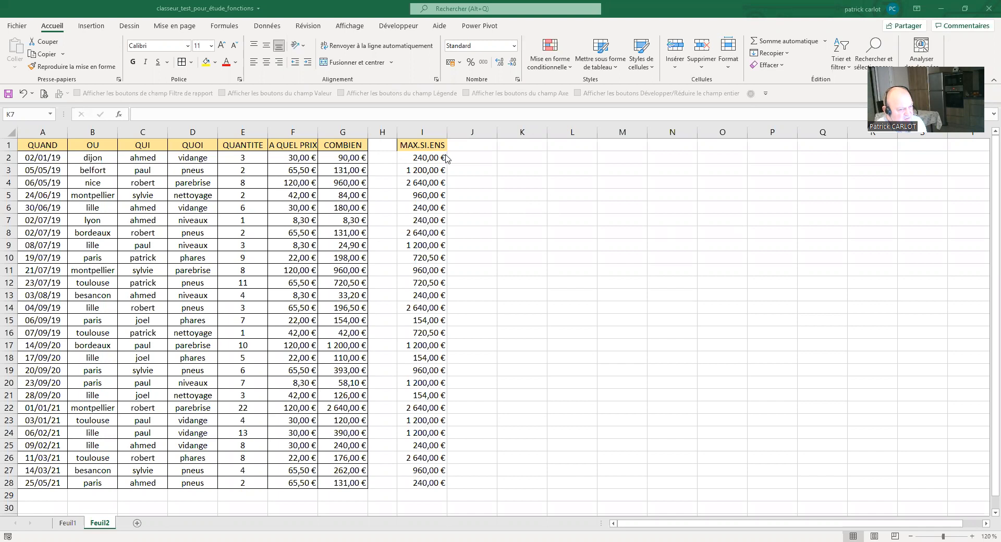
Examine the MAX.SI.ENS formula in I2 against the QUI and COMBIEN columns, checking rows 3, 17 and 4
left_click(421, 132)
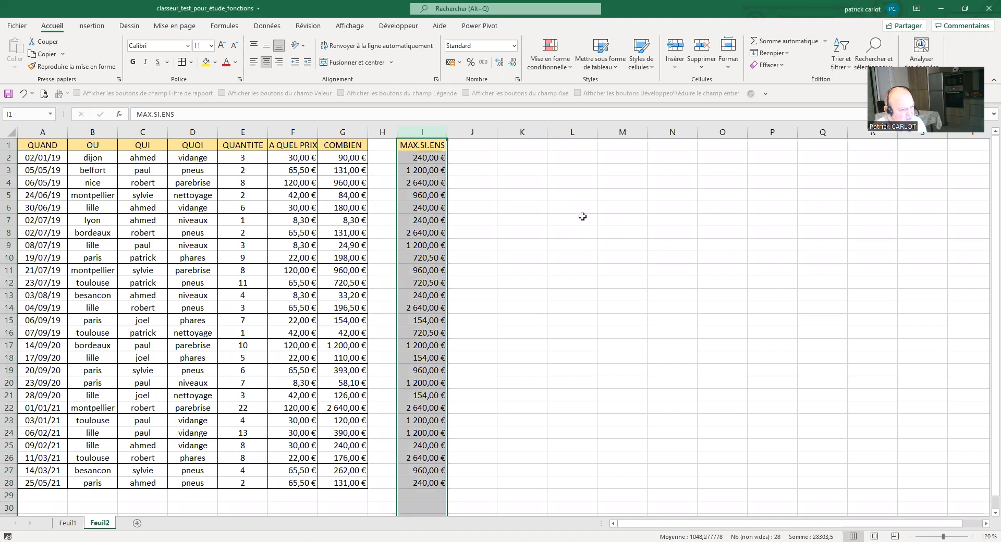
left_click(417, 159)
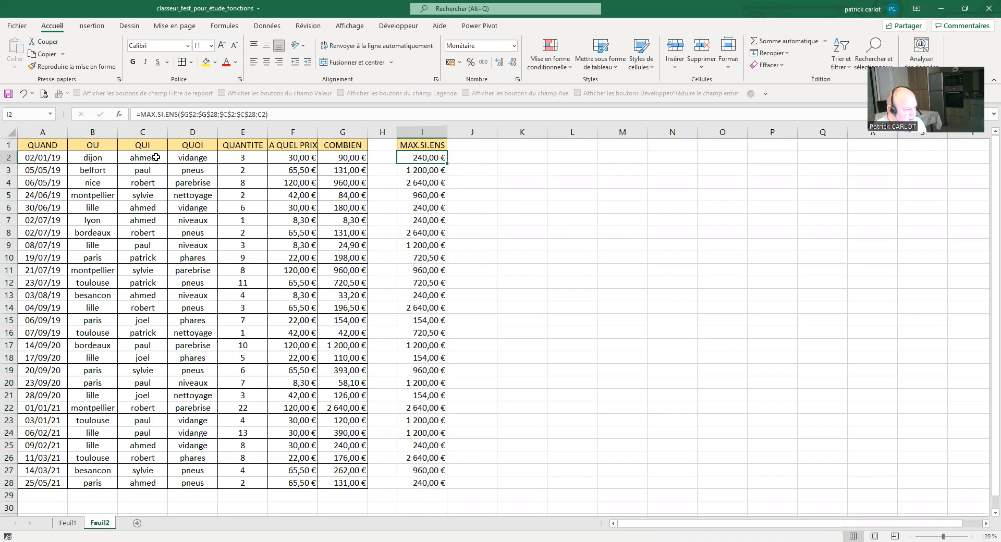
left_click(345, 132)
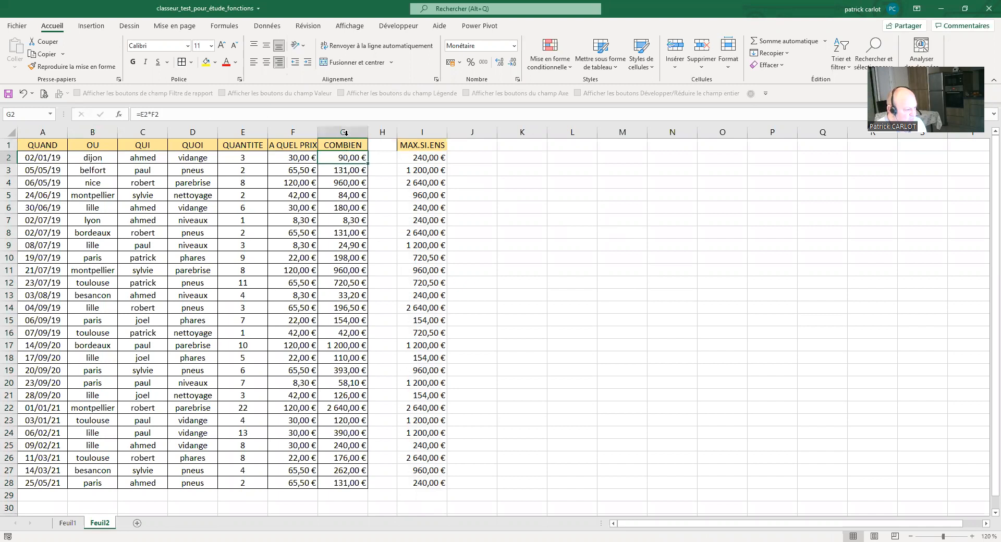
left_click(137, 156)
left_click(138, 174)
left_click(145, 192)
left_click(8, 170)
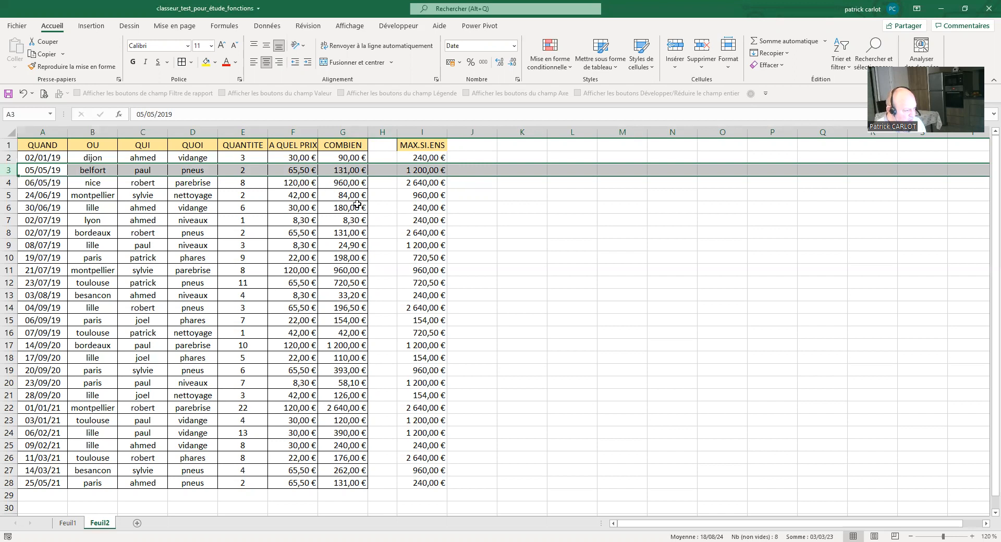
left_click(9, 345)
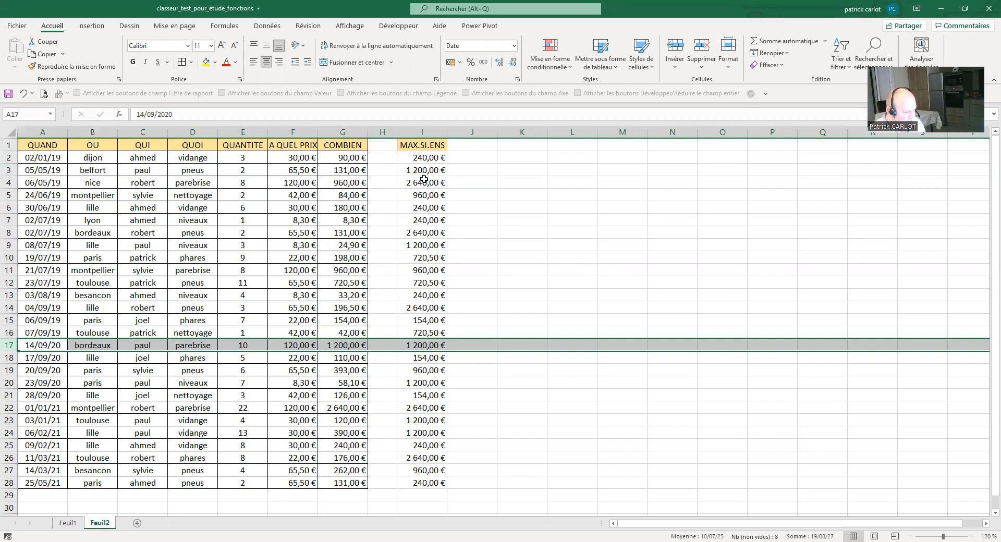
left_click(8, 182)
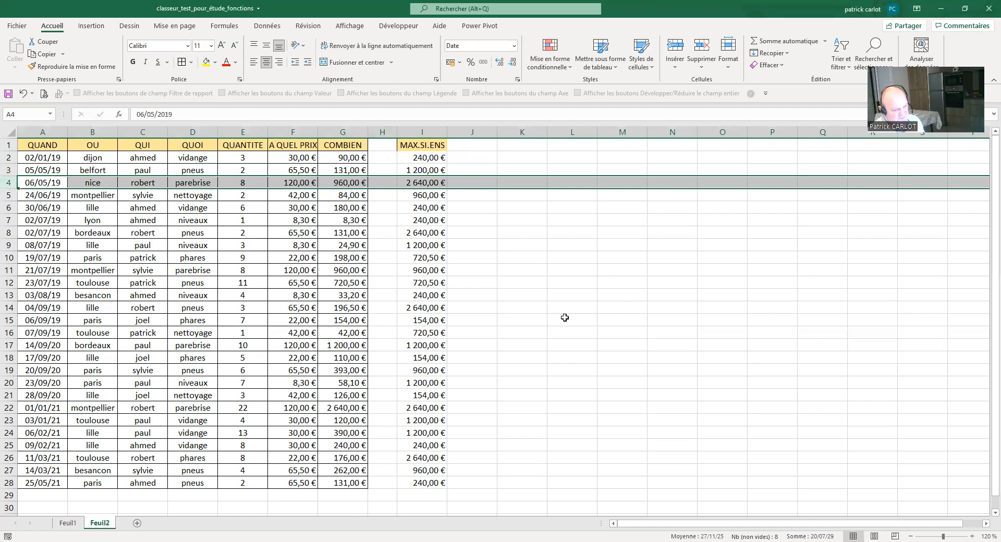
left_click(536, 322)
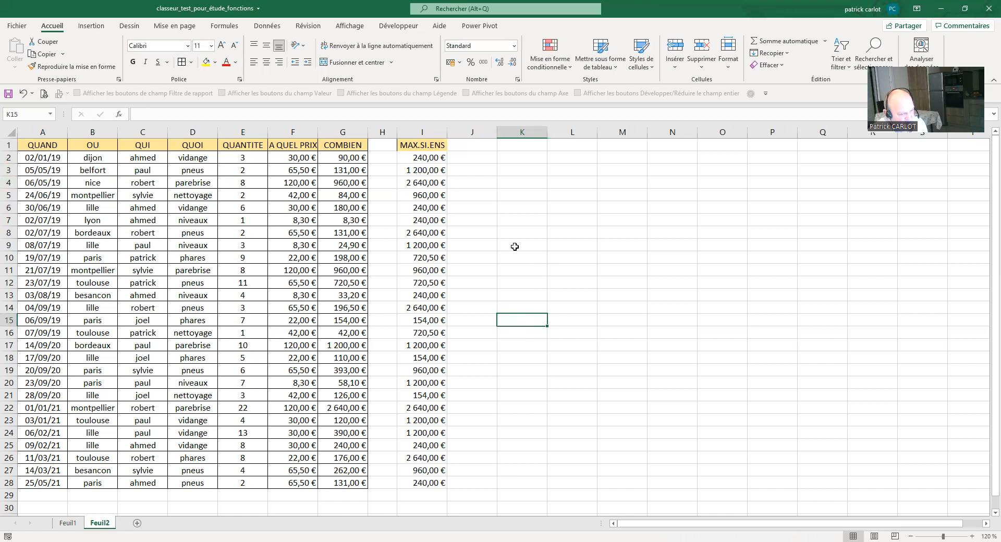
Copy the MAX.SI.ENS range I1:I28 and paste it as values only into column M
left_click_drag(425, 146, 431, 481)
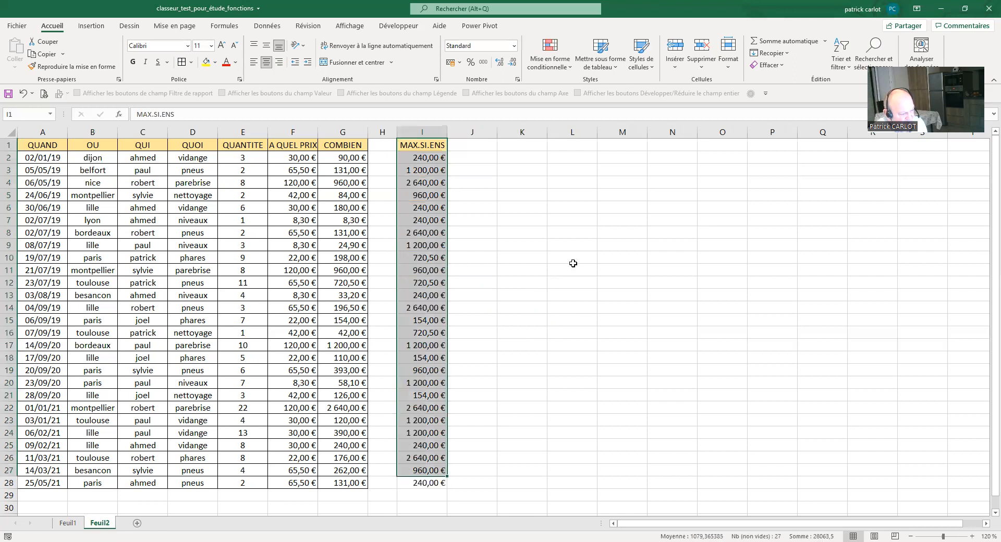
left_click_drag(574, 261, 574, 267)
left_click_drag(422, 147, 420, 480)
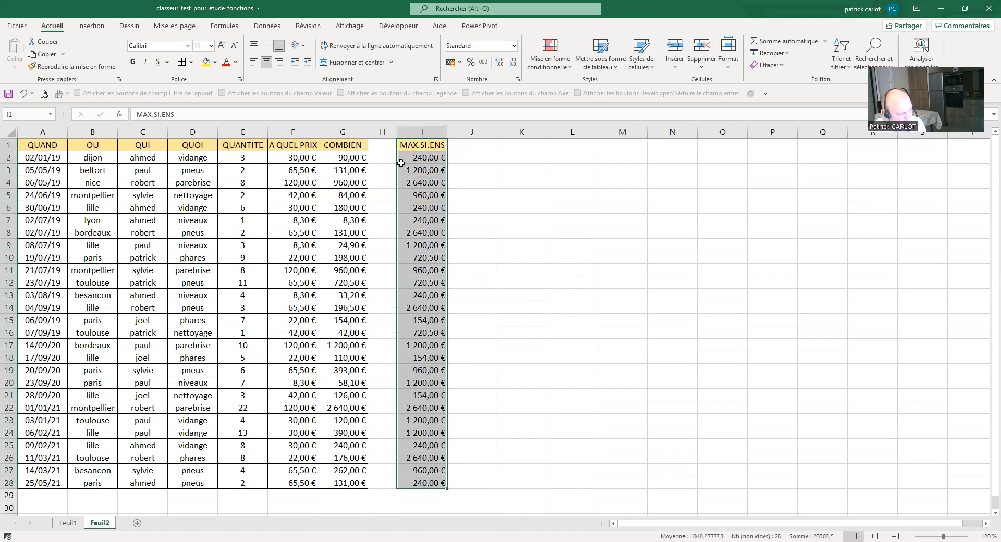
right_click(423, 190)
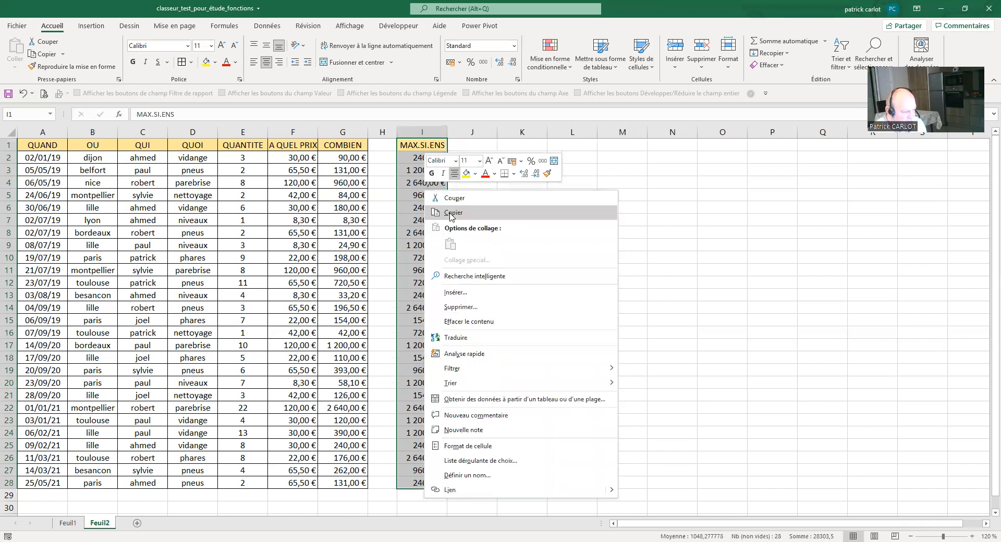
left_click(451, 211)
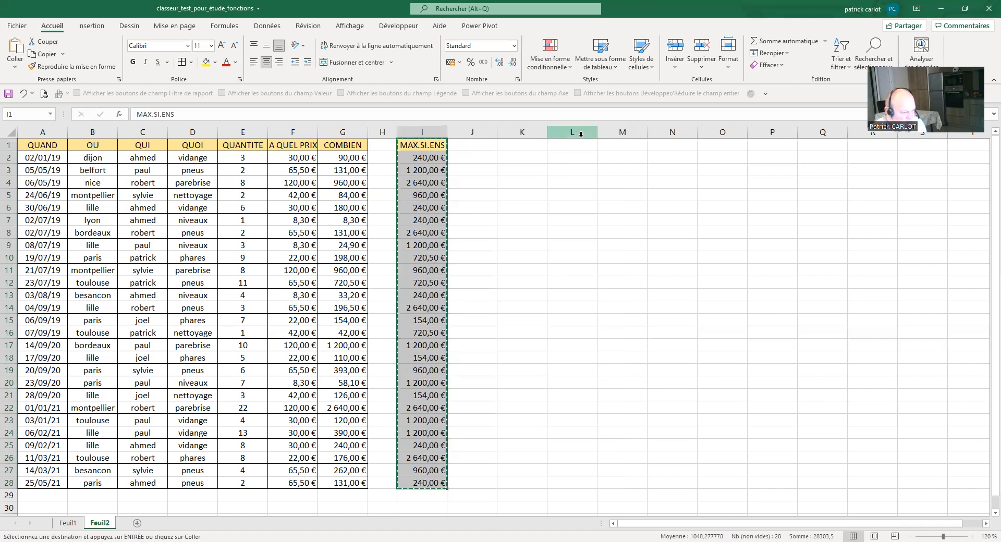
left_click(610, 132)
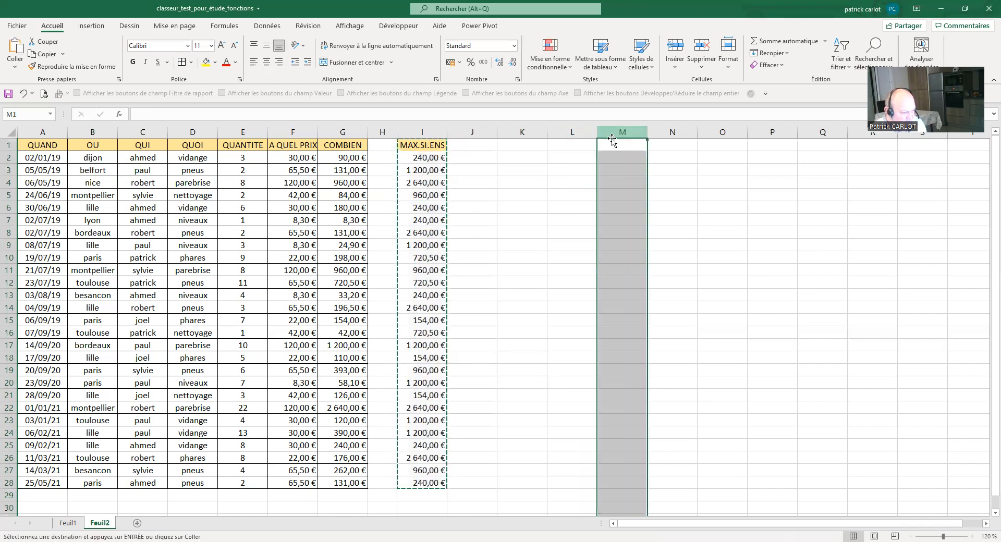
right_click(613, 147)
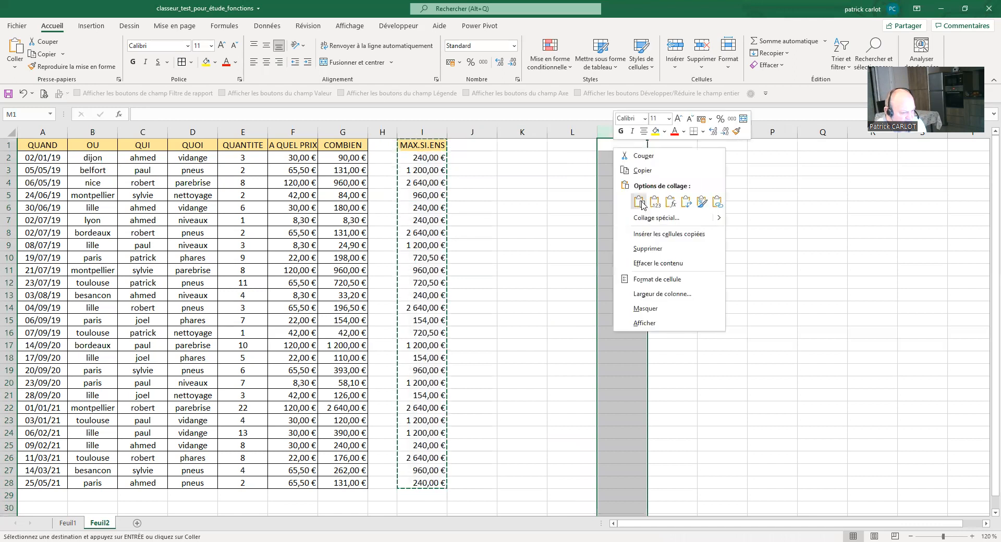
left_click(646, 202)
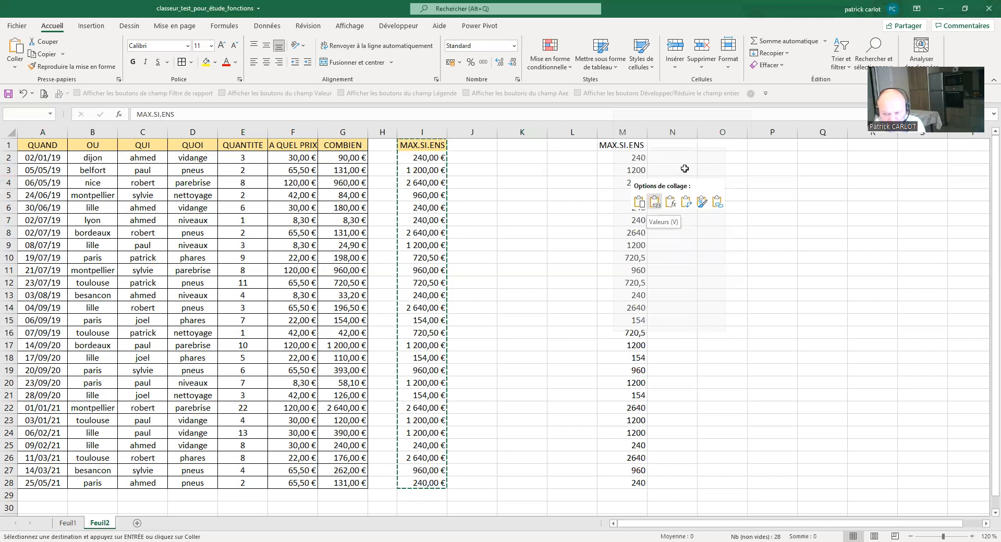
key("v")
key("Escape")
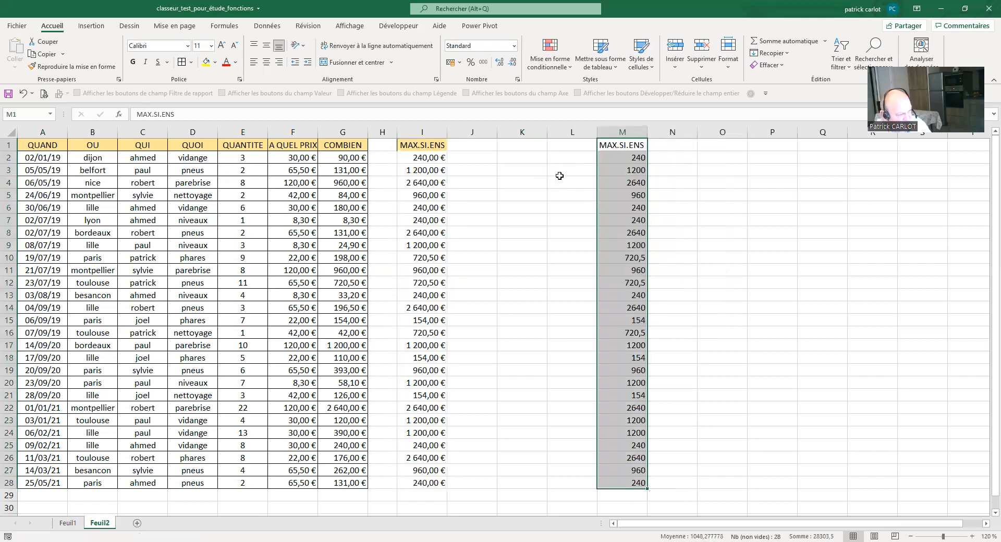
Compare the formulas in the MAX.SI.ENS cells of column I with the pasted contents of column M
left_click(422, 158)
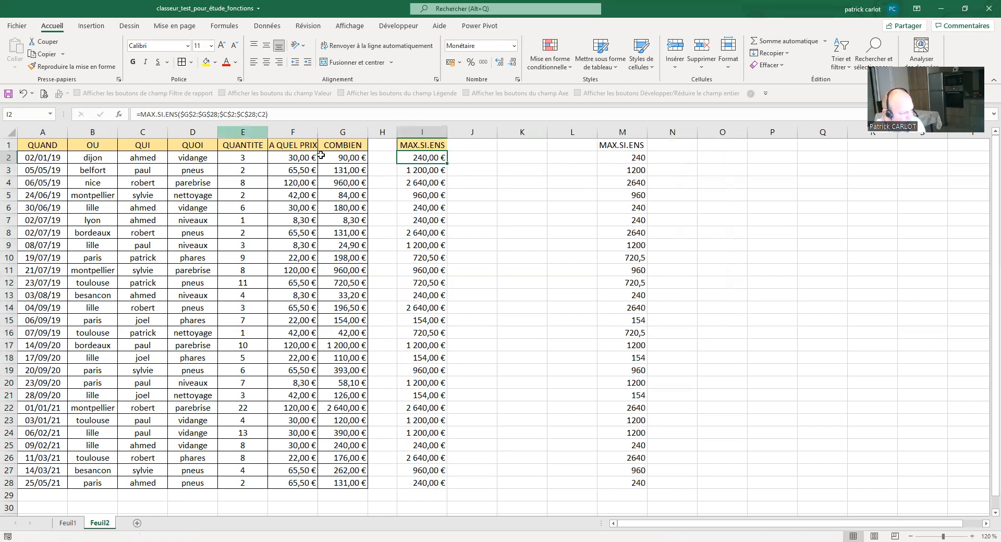
key("Down")
key("Down")
key("Up")
key("Up")
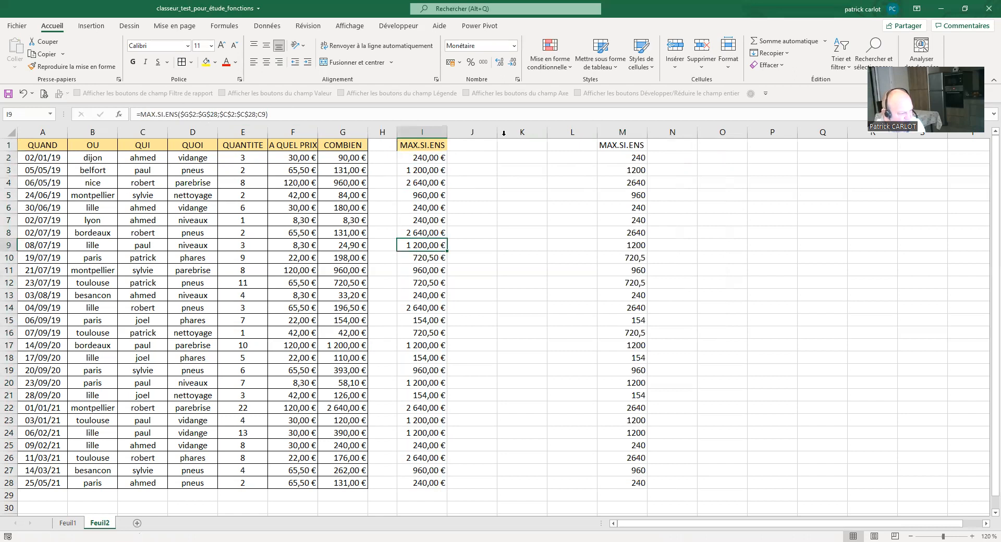
left_click(631, 161)
left_click(632, 173)
left_click(627, 208)
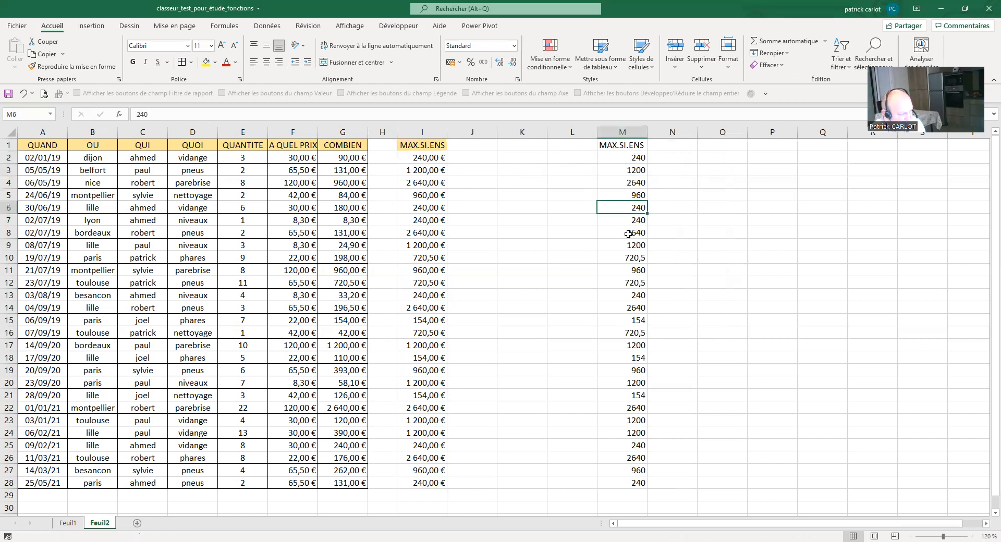
left_click(631, 257)
left_click(632, 172)
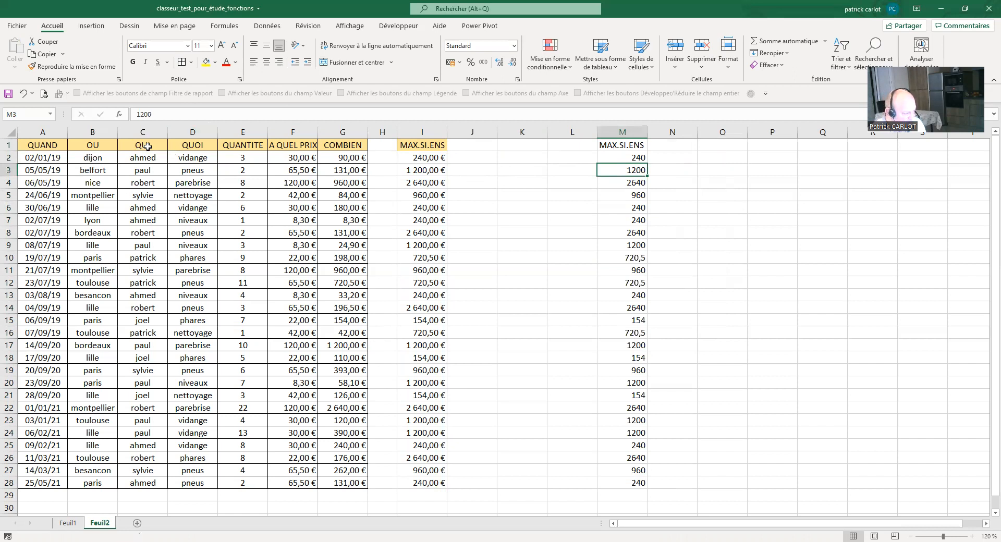
Copy the QUI column C1:C28 and paste it with its formatting into column L, starting at L1
left_click_drag(145, 145, 146, 482)
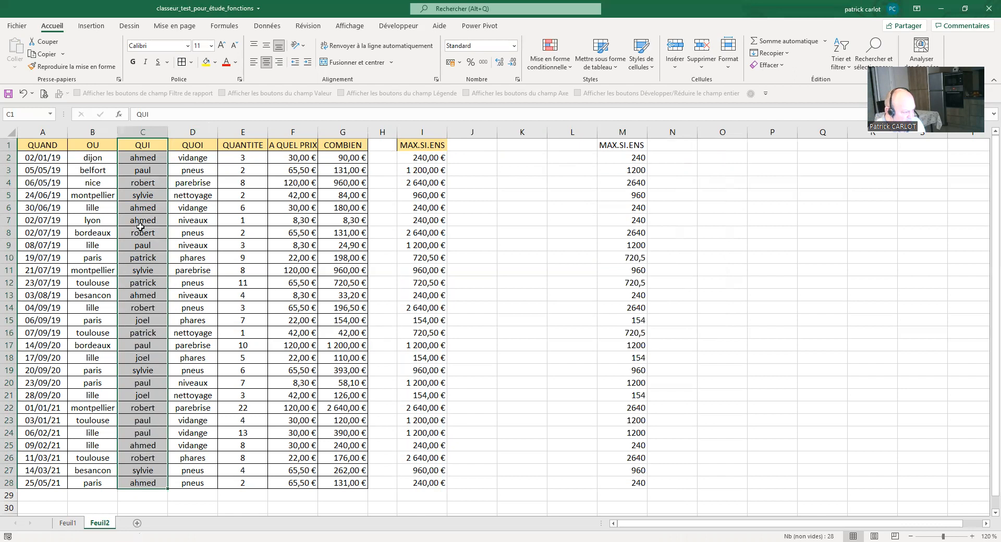
right_click(140, 226)
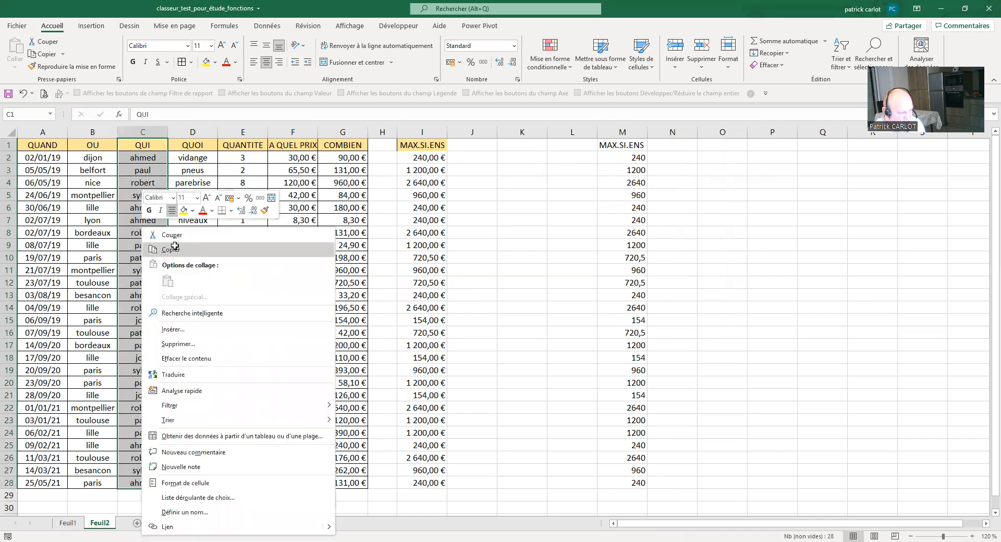
left_click(175, 246)
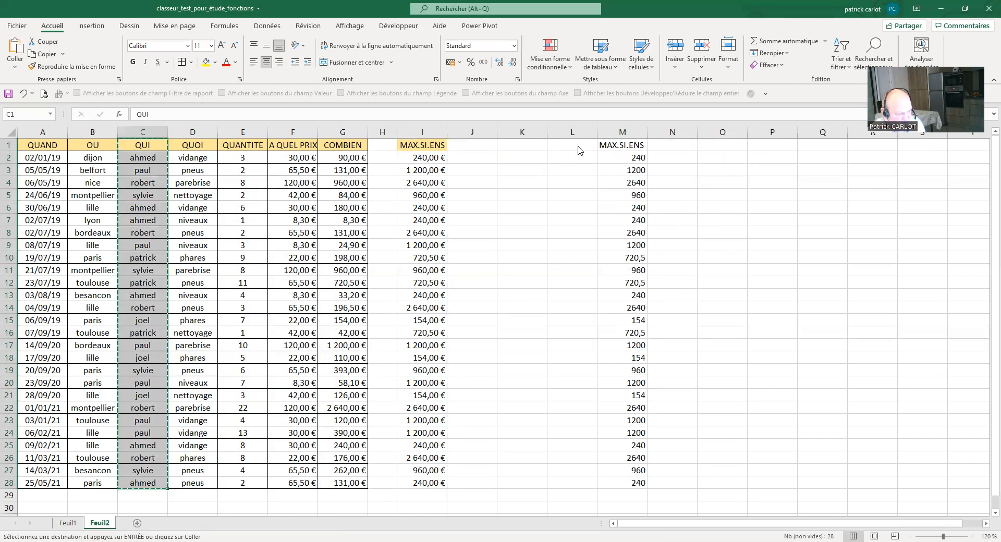
right_click(578, 150)
left_click(705, 194)
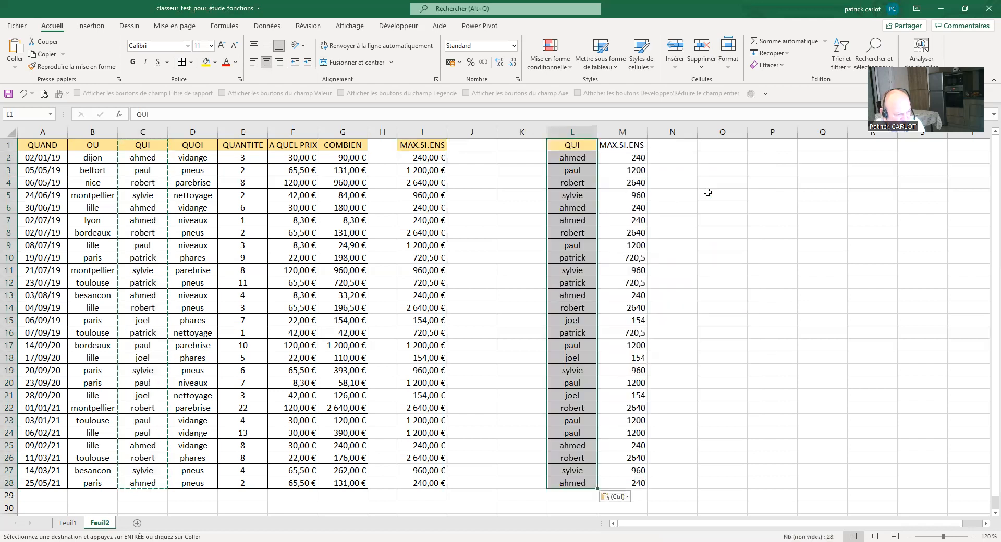
left_click(708, 193)
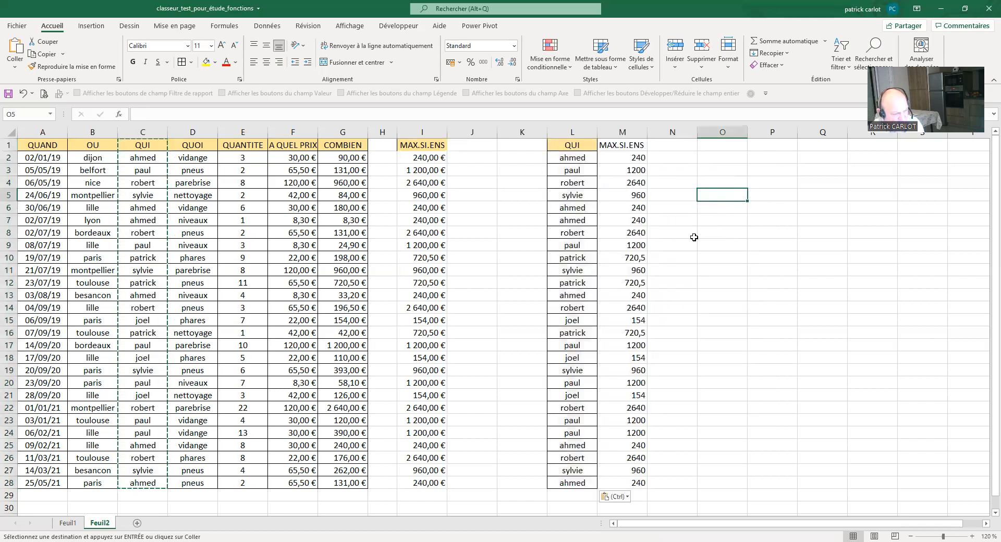
Copy the formatting of the QUI header in L1 onto the MAX.SI.ENS header in M1
left_click(572, 145)
left_click(70, 66)
left_click(623, 145)
left_click(744, 193)
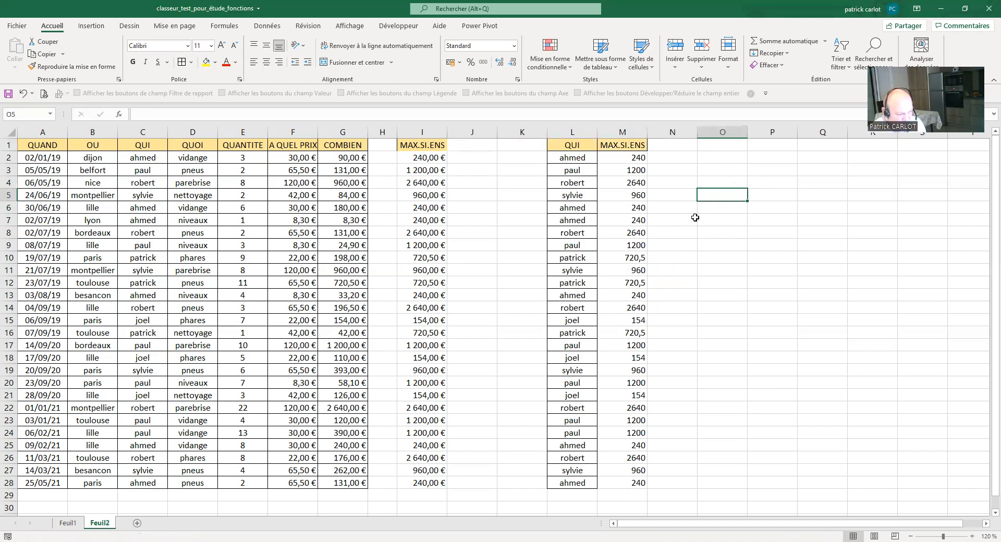
Apply all borders to the copied QUI and MAX.SI.ENS data in columns L and M
left_click(575, 157)
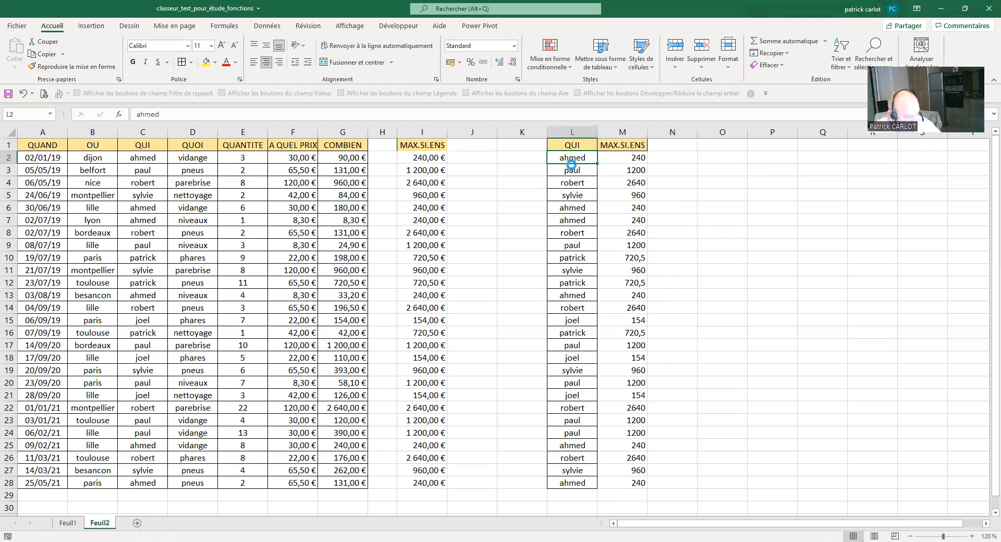
key("ctrl+shift+End")
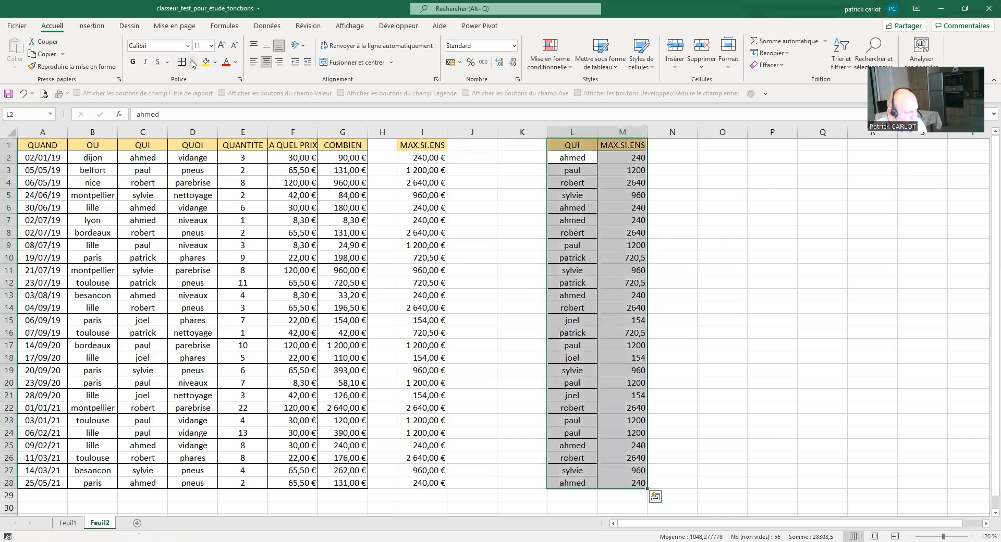
left_click(192, 63)
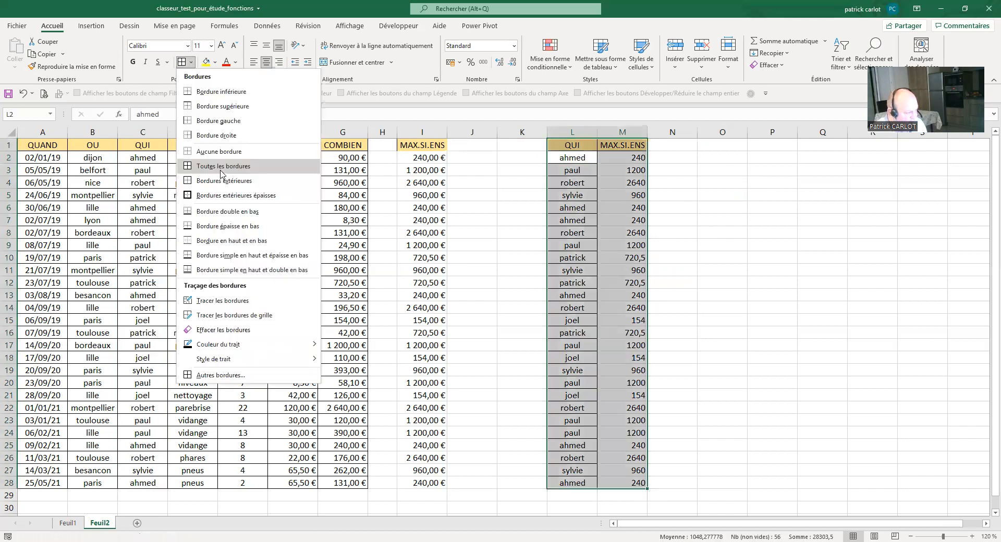
left_click(301, 174)
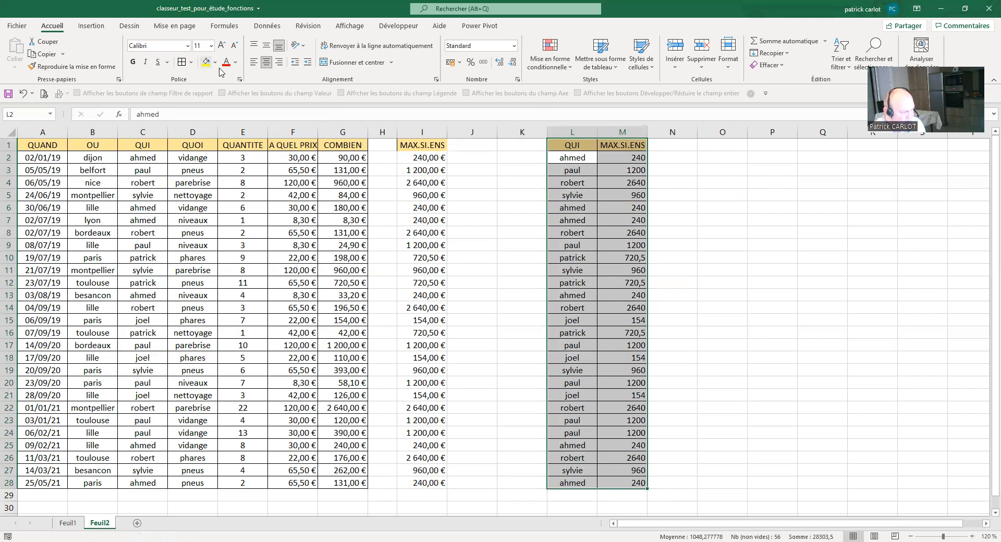
Remove duplicates from the copied table in columns L and M, comparing both QUI and MAX.SI.ENS and treating the first row as headers
left_click(270, 26)
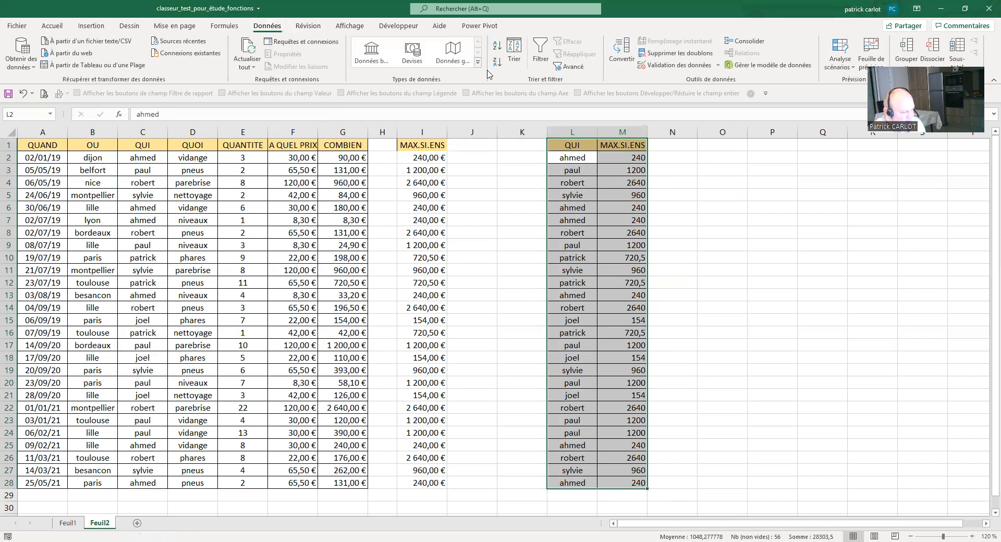
left_click(694, 56)
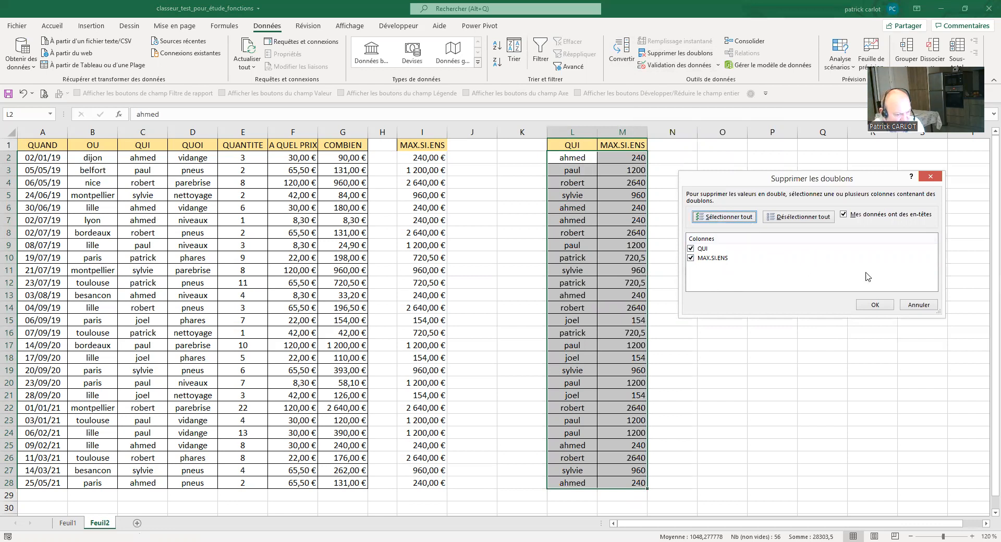
left_click(875, 307)
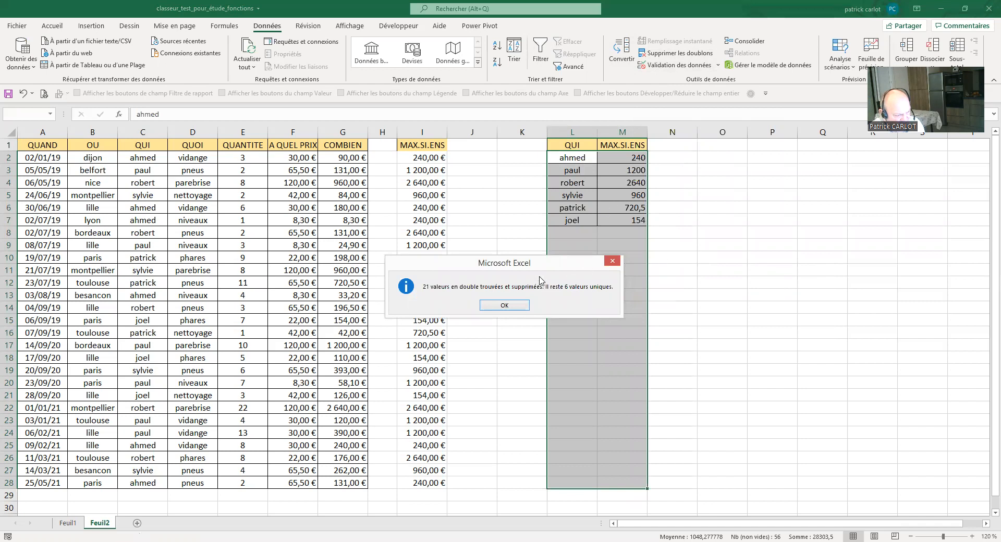
key("Return")
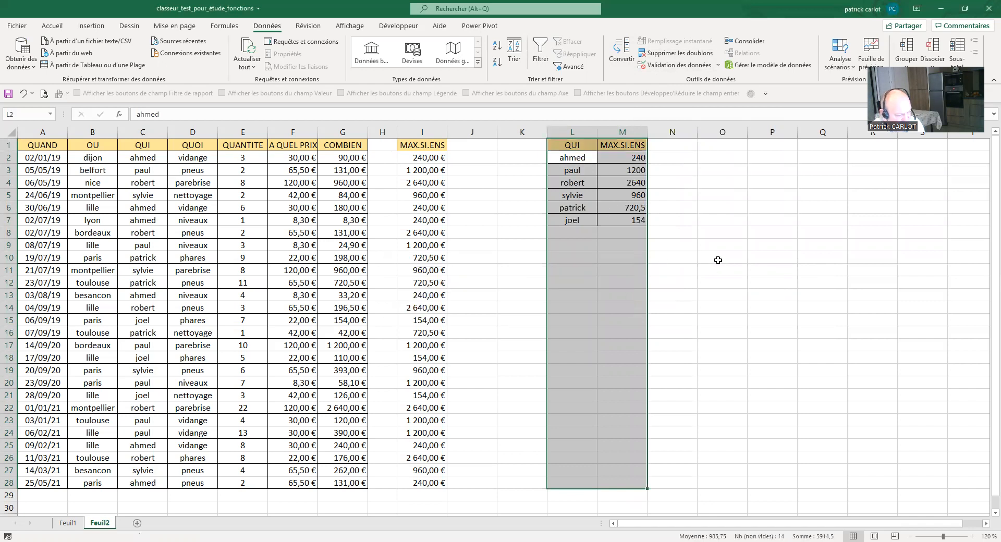
left_click(707, 254)
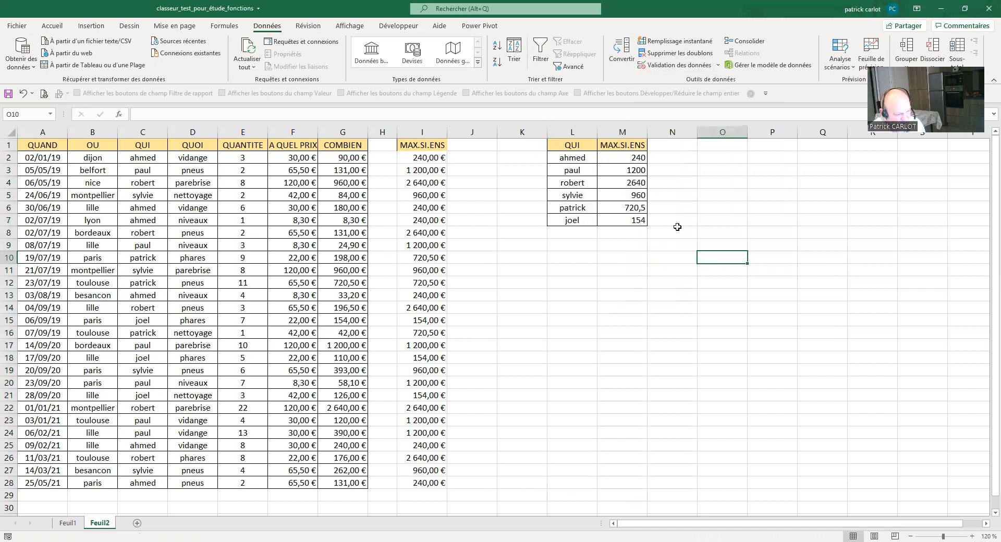
left_click(570, 147)
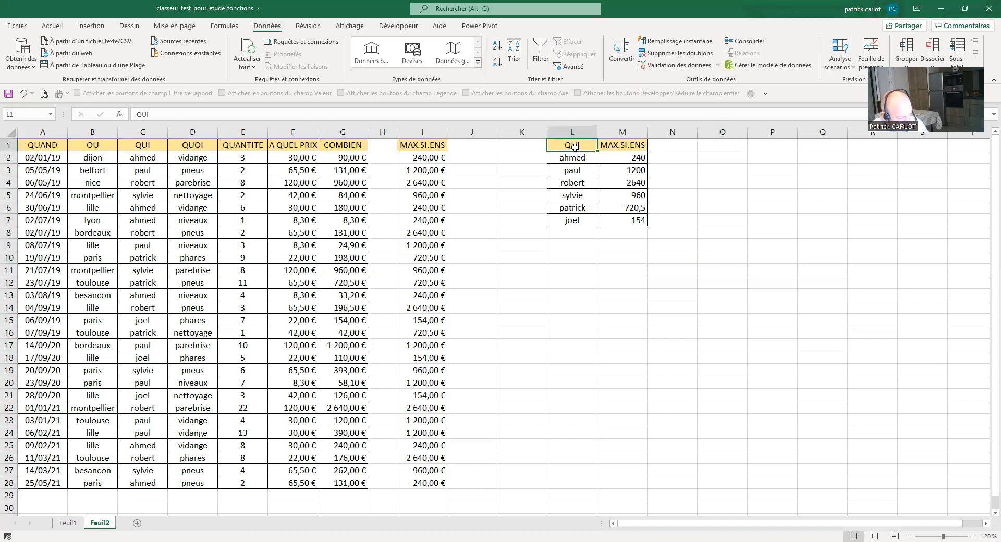
Insert a 3D pie chart from the QUI and MAX.SI.ENS summary table and place it just below that table
key("ctrl+a")
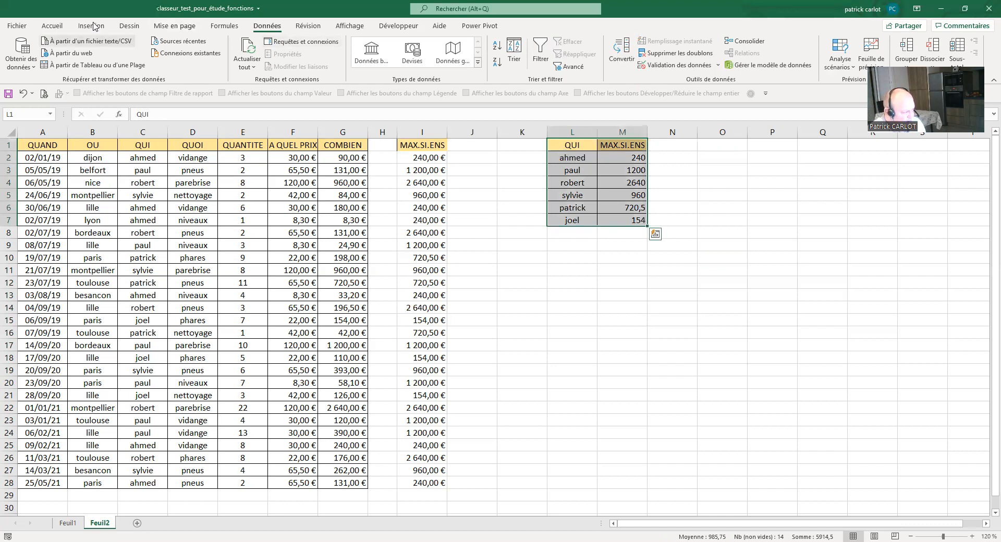
left_click(93, 28)
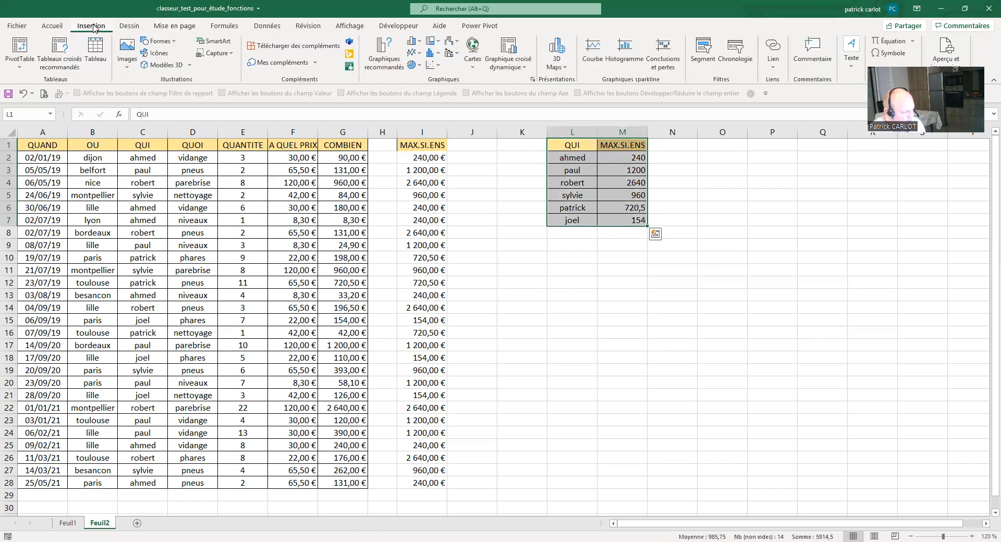
left_click(420, 66)
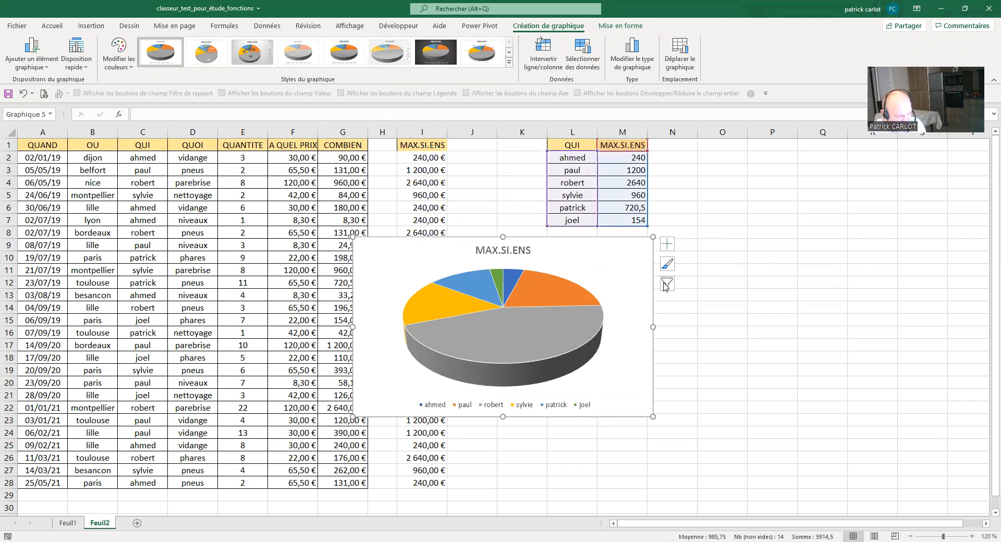
mouse_move(618, 413)
left_mouse_down()
mouse_move(732, 413)
mouse_move(697, 412)
mouse_move(714, 412)
left_mouse_up()
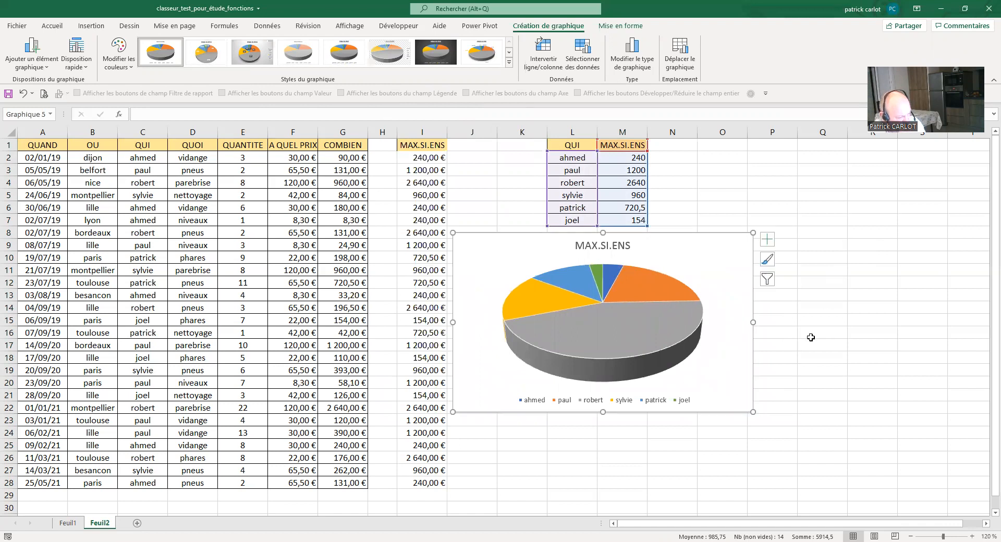
Remove the chart title from the pie chart after checking its placement options
left_click(766, 241)
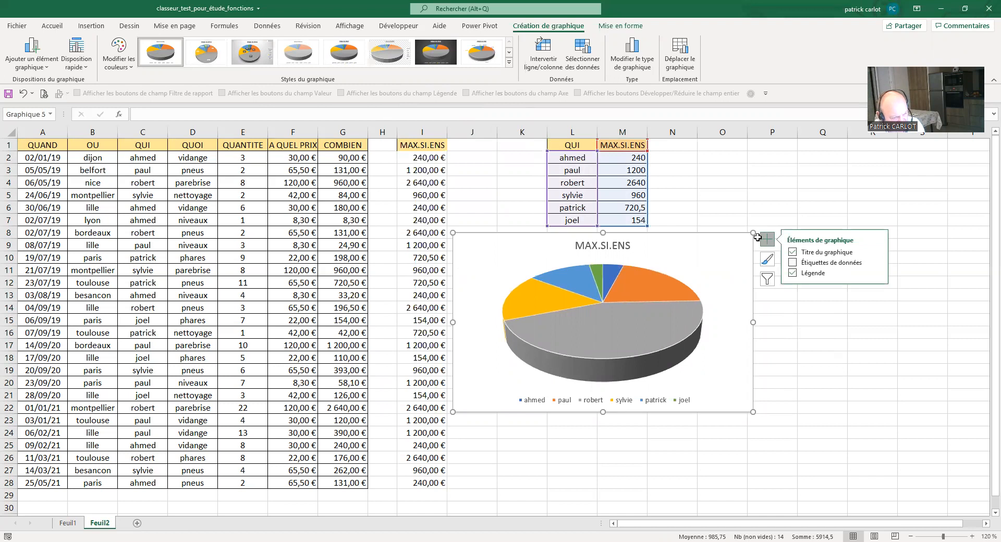
left_click(793, 253)
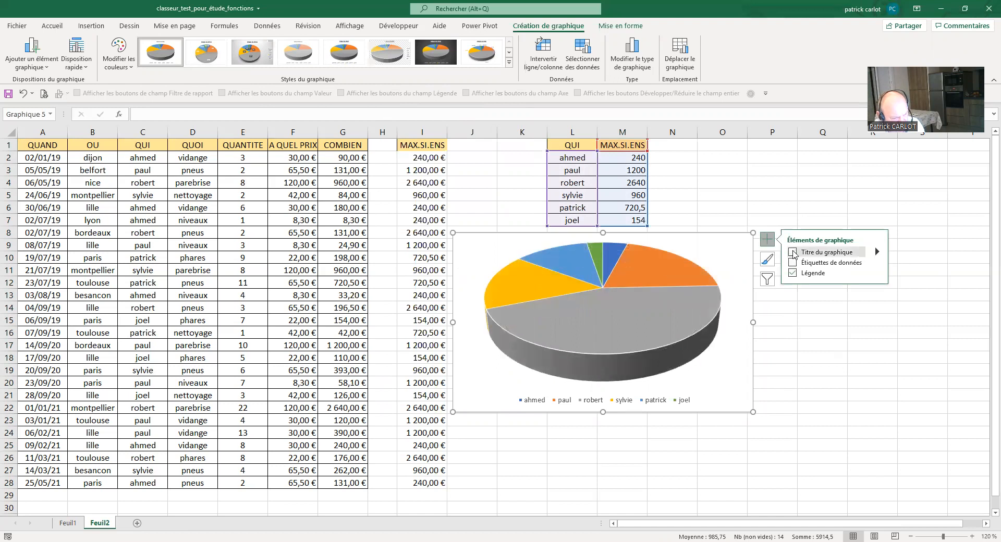
left_click(793, 253)
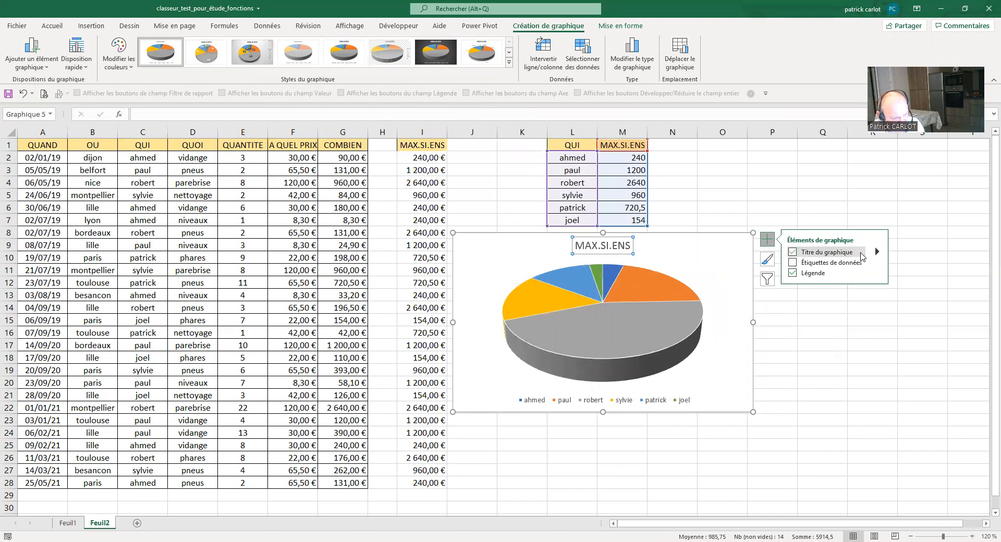
left_click(876, 254)
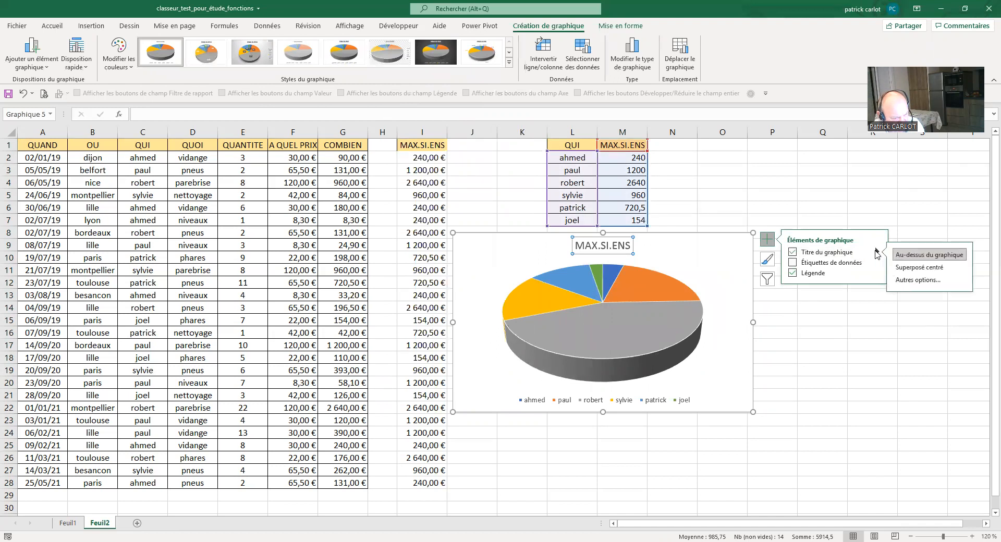
left_click(792, 253)
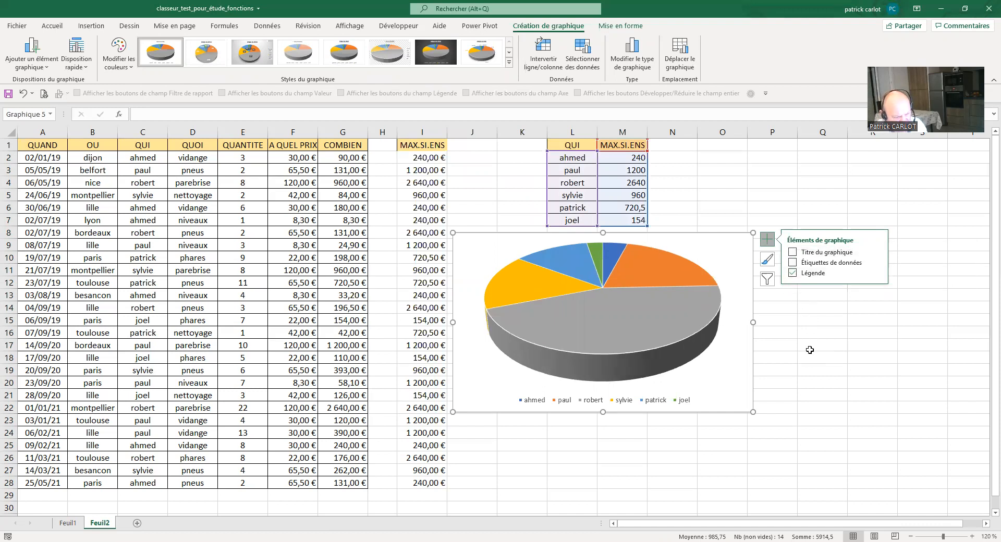
Add data labels to the pie chart as data callouts showing each person's name and percentage
left_click(791, 263)
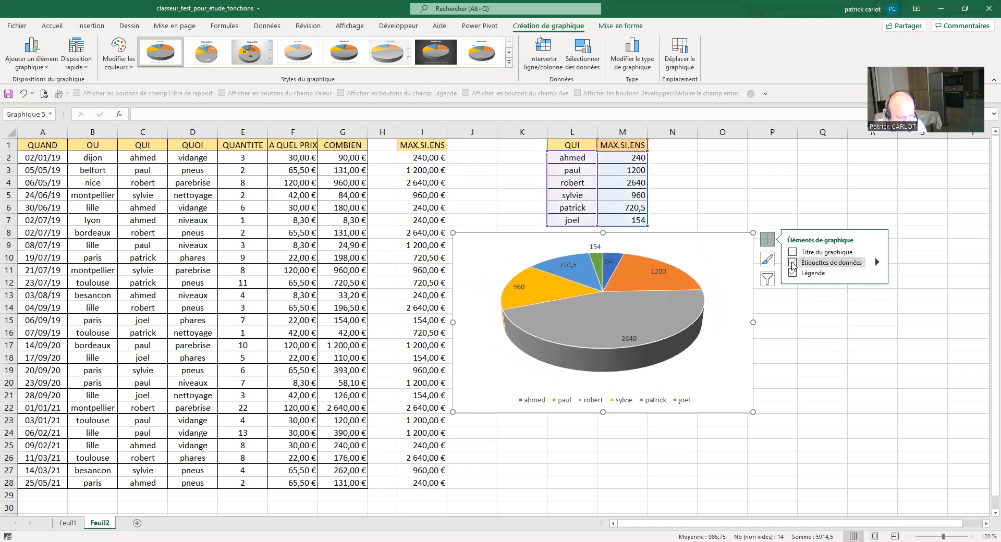
left_click(876, 264)
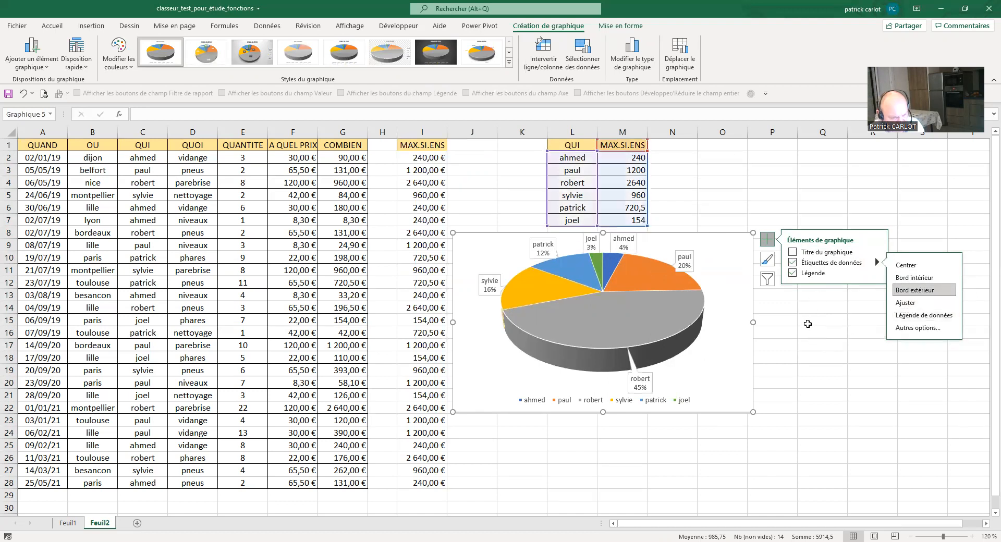
left_click(867, 317)
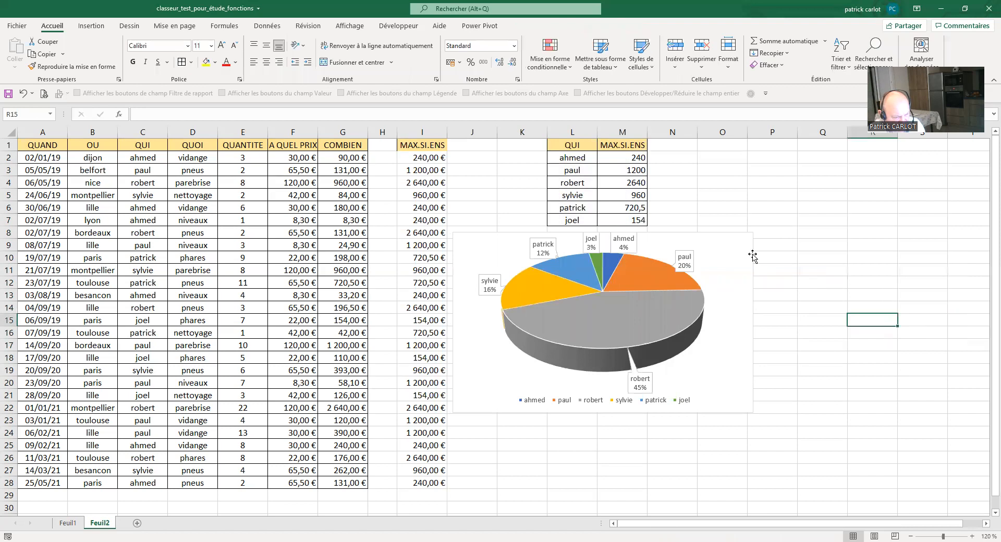
Apply the third chart style, with a grey gradient background and dark callouts, to the pie chart
left_click(735, 251)
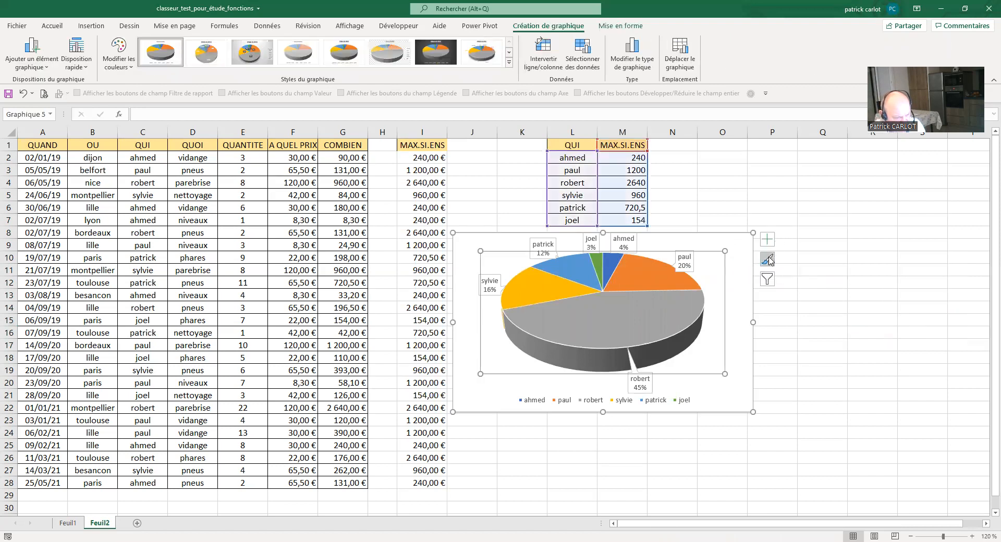
left_click(767, 280)
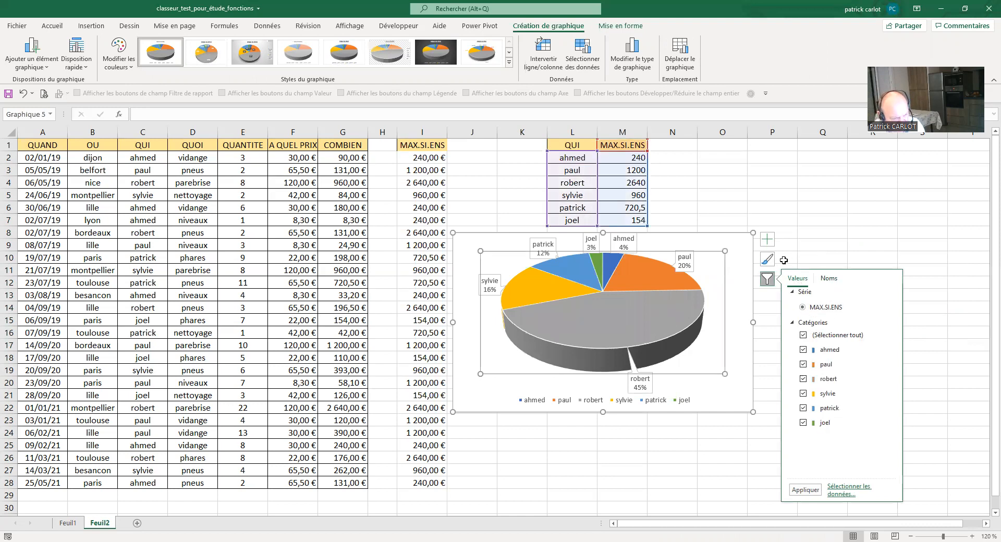
left_click(768, 260)
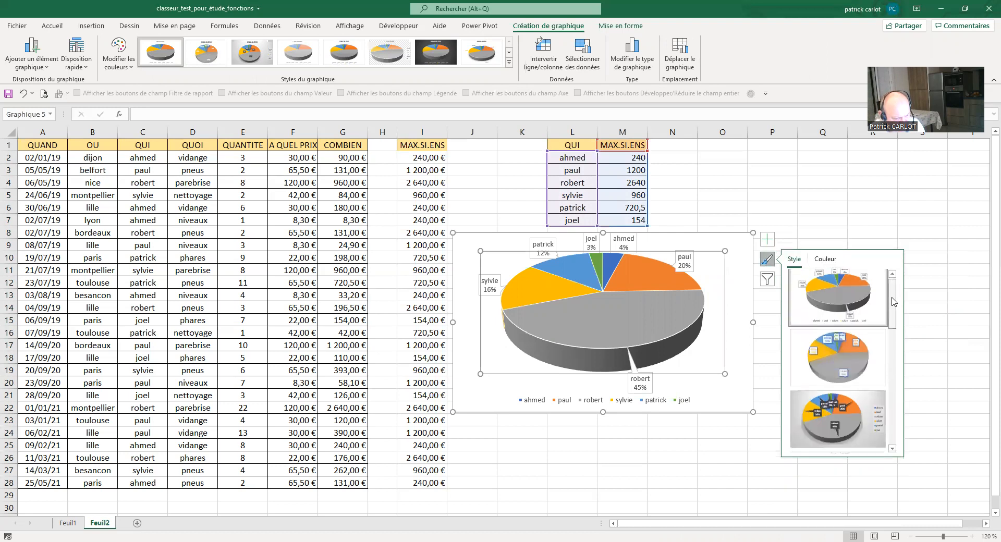
left_click_drag(892, 302, 891, 328)
left_click(838, 319)
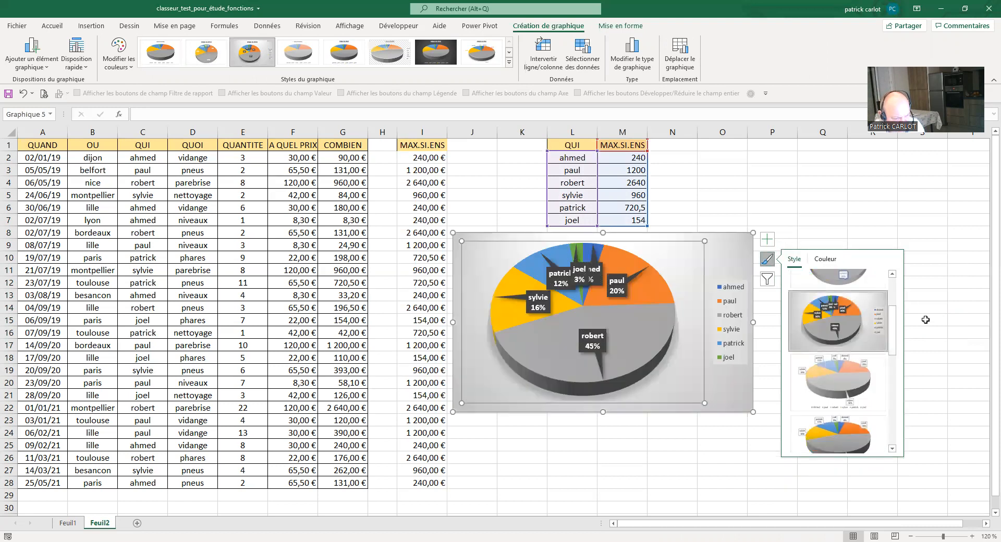
left_click(951, 304)
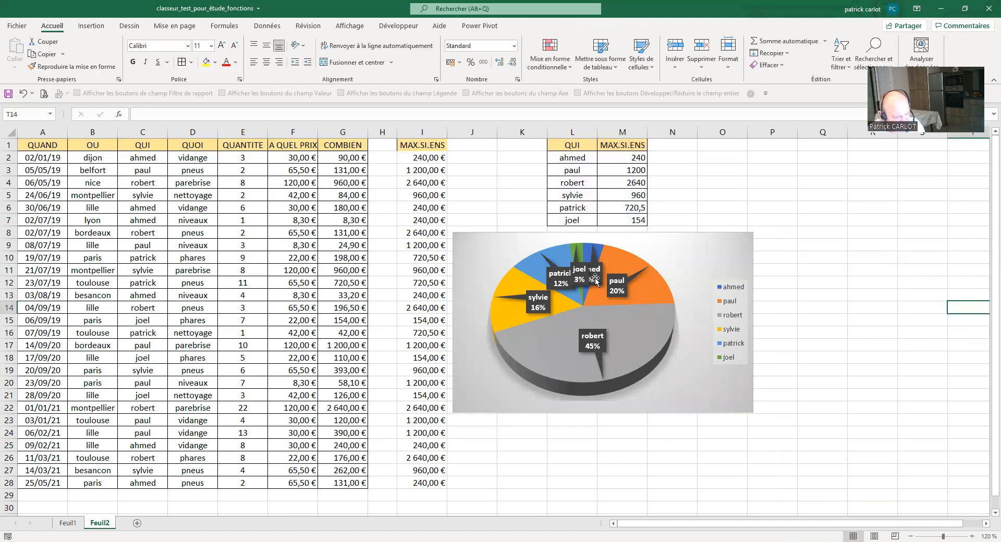
Browse the chart styles and switch the pie chart back to the first style with a white background
left_click(702, 269)
left_click(767, 259)
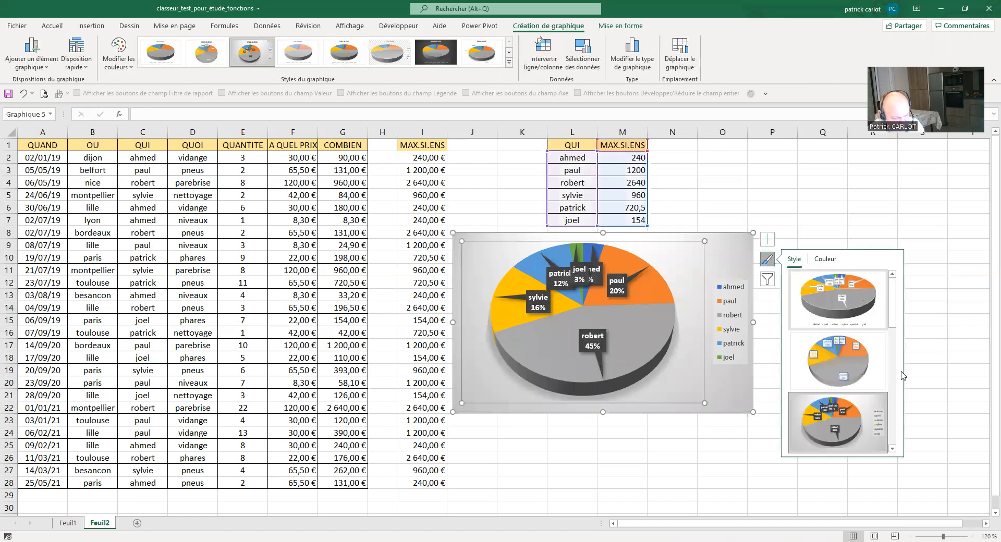
scroll(903, 376, "down", 5)
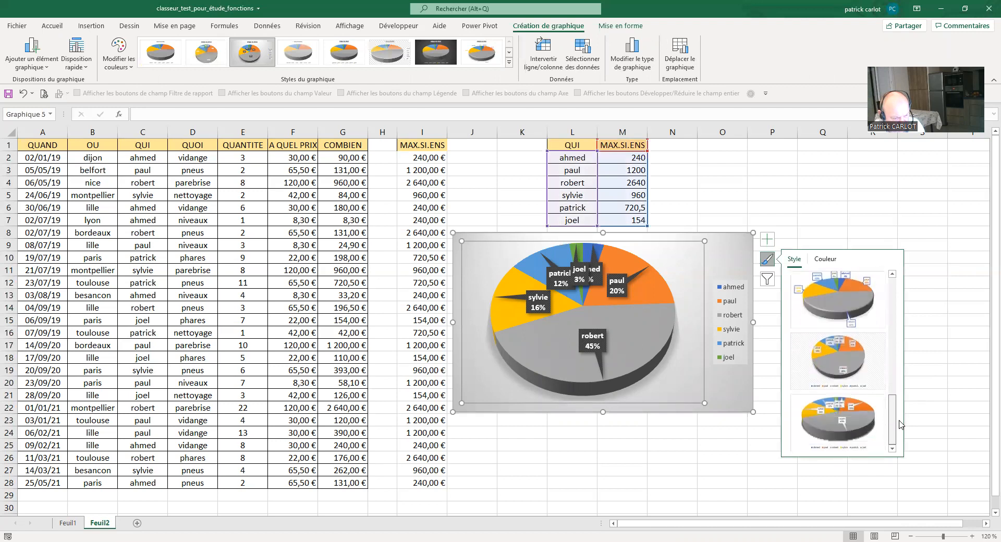
left_click_drag(899, 425, 894, 286)
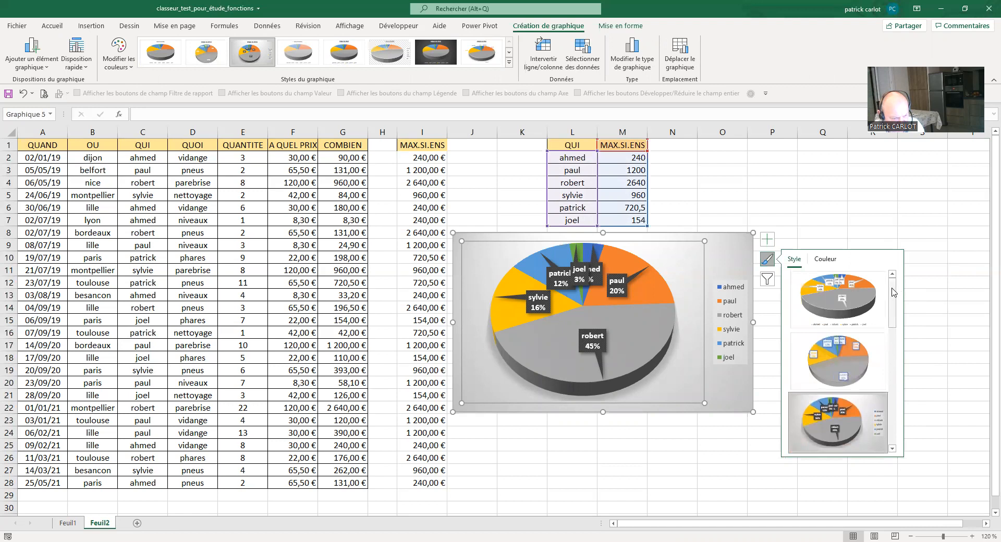
left_click(840, 303)
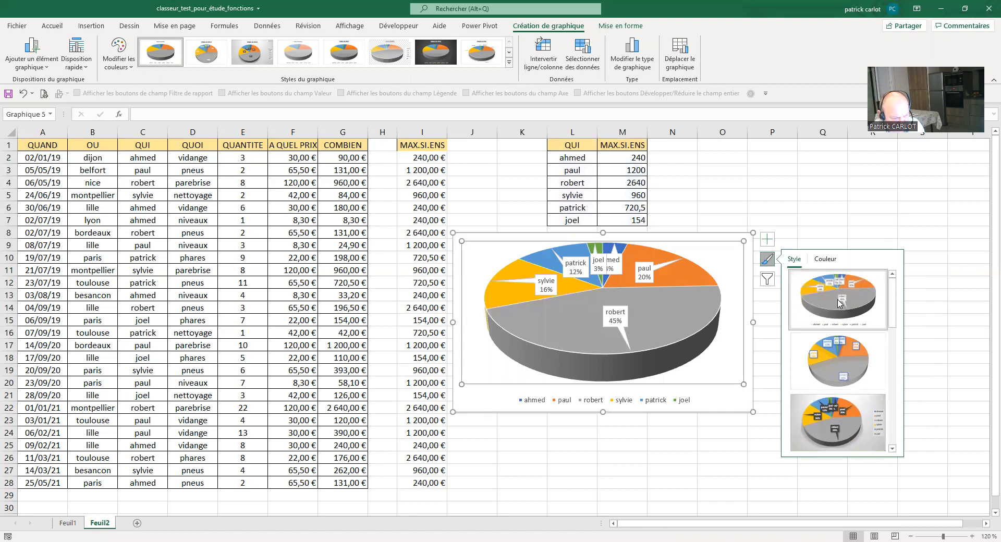
Apply the eighth chart style, with bevelled slices and callout text coloured like the slices, to the pie chart
left_click_drag(891, 297, 906, 400)
left_click(858, 353)
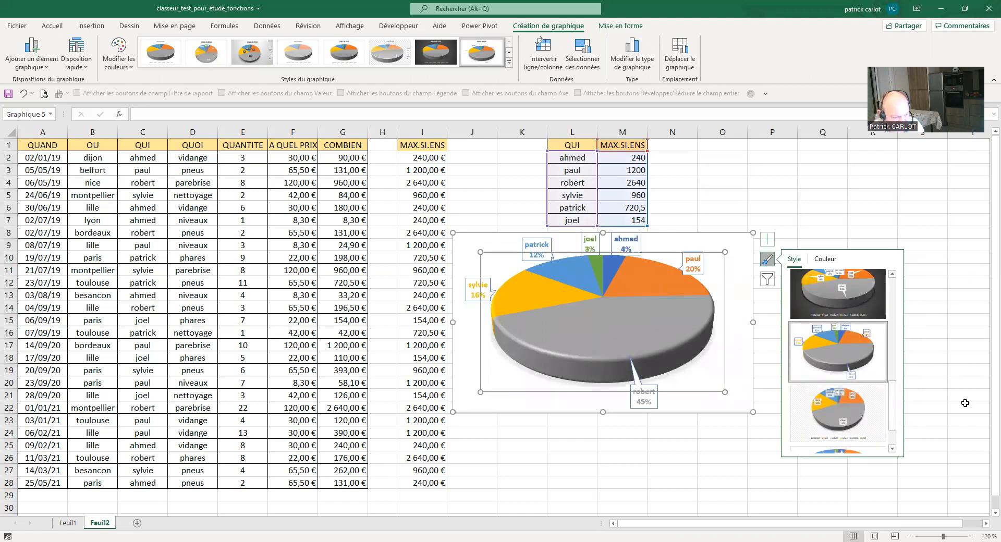
key("Escape")
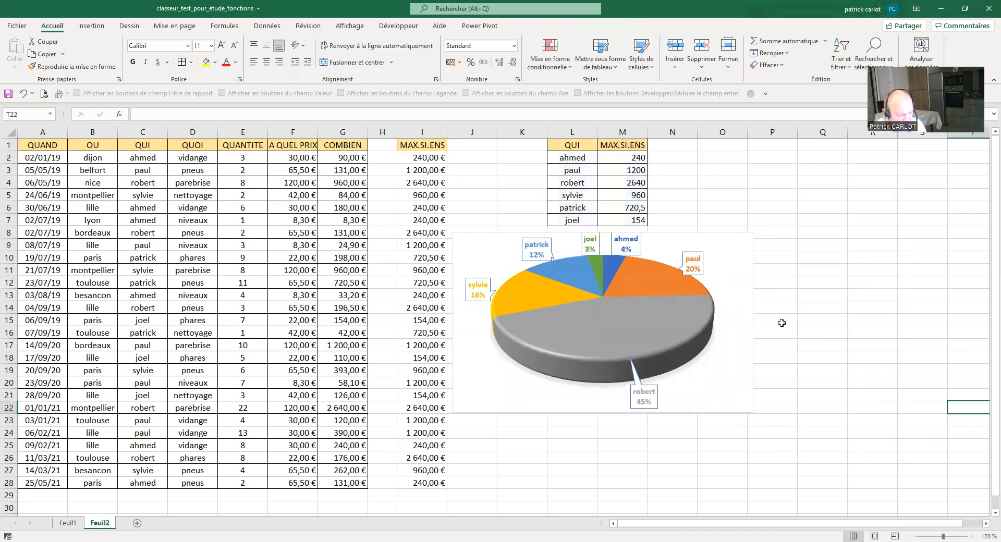